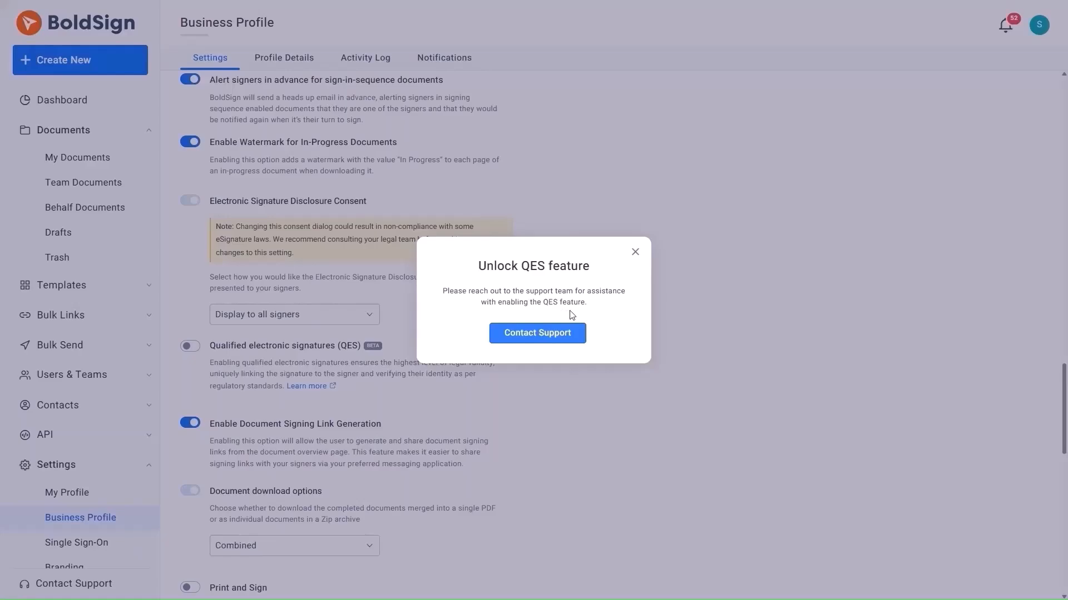
Contact support and begin a request with the message 'I want to enable QES'
left_click(572, 335)
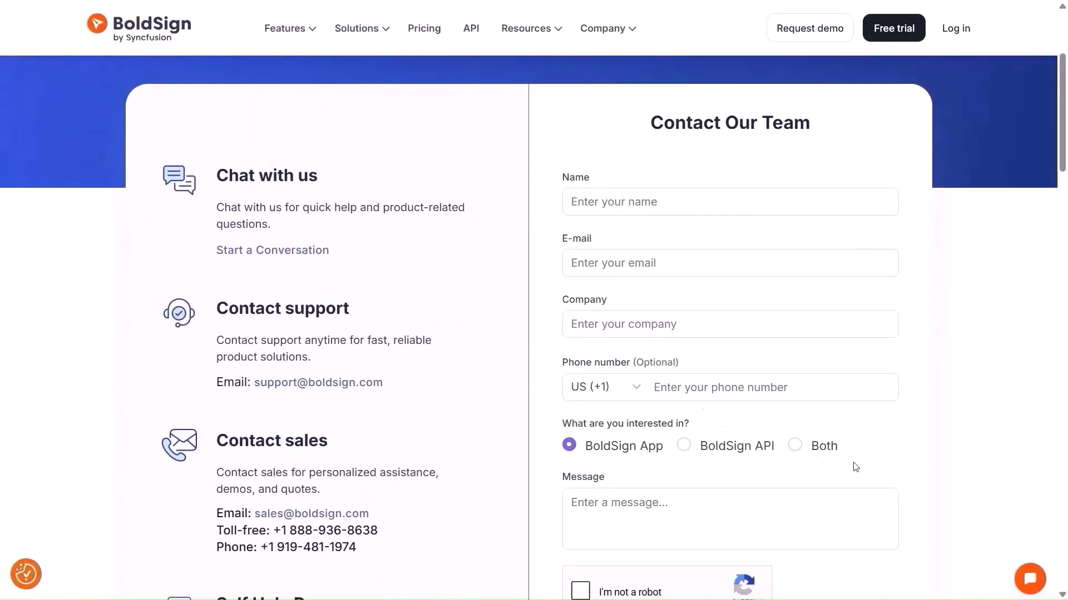
scroll(846, 467, "down", 1)
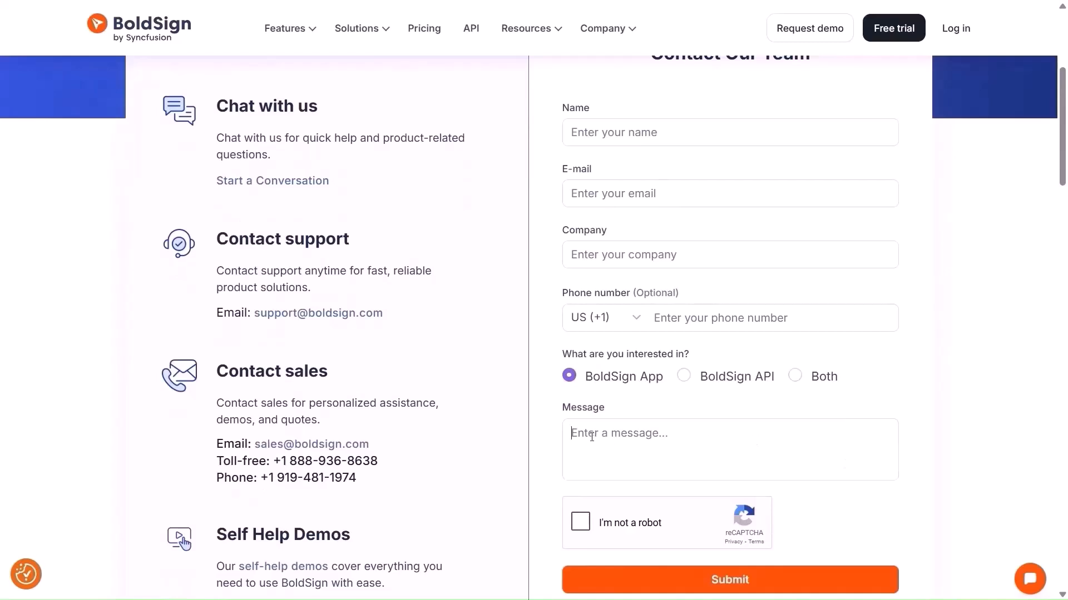
type("I want to enable QES")
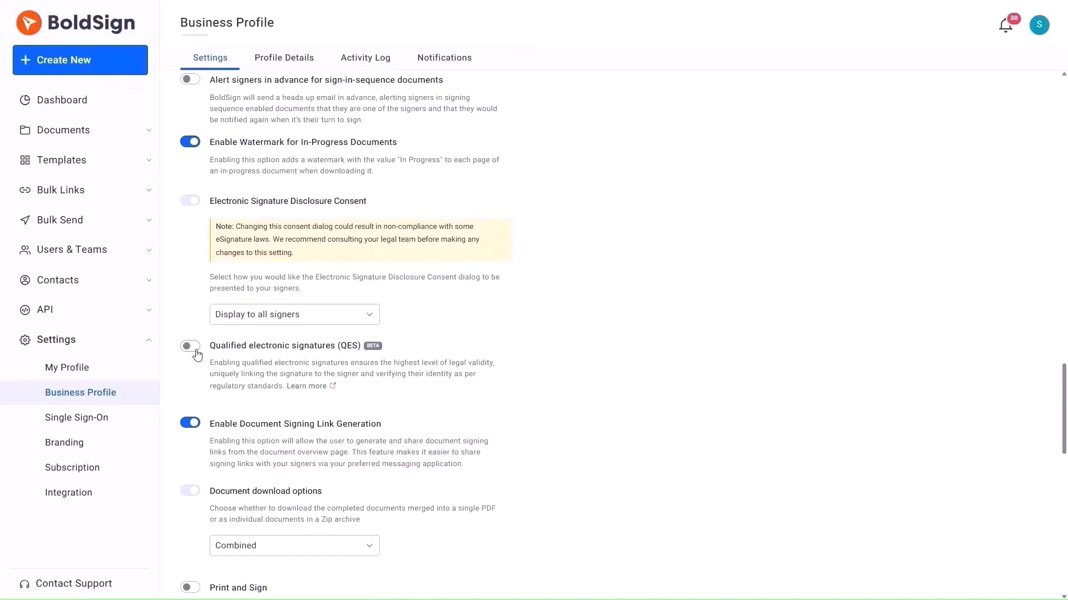
Turn on QES at 3 verification attempts, save the profile, and start a new document
left_click(191, 347)
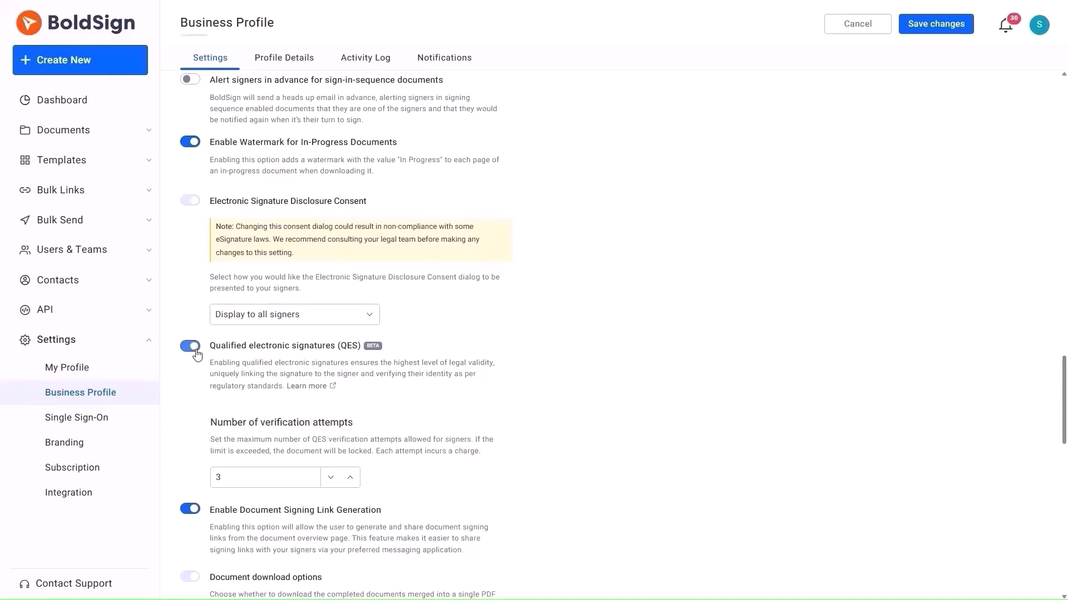
left_click(936, 23)
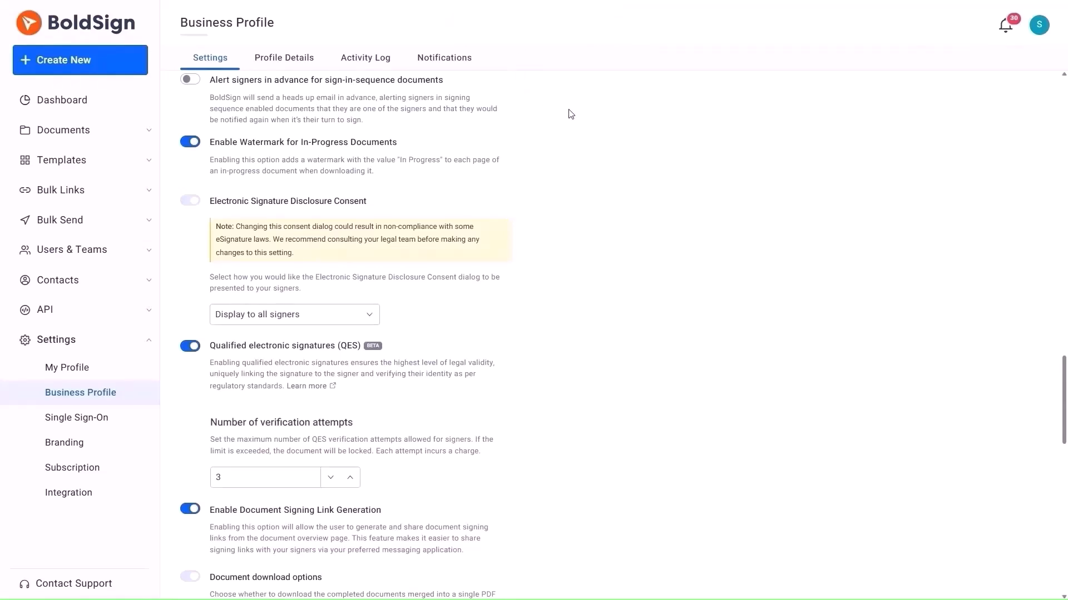
left_click(133, 61)
left_click(141, 84)
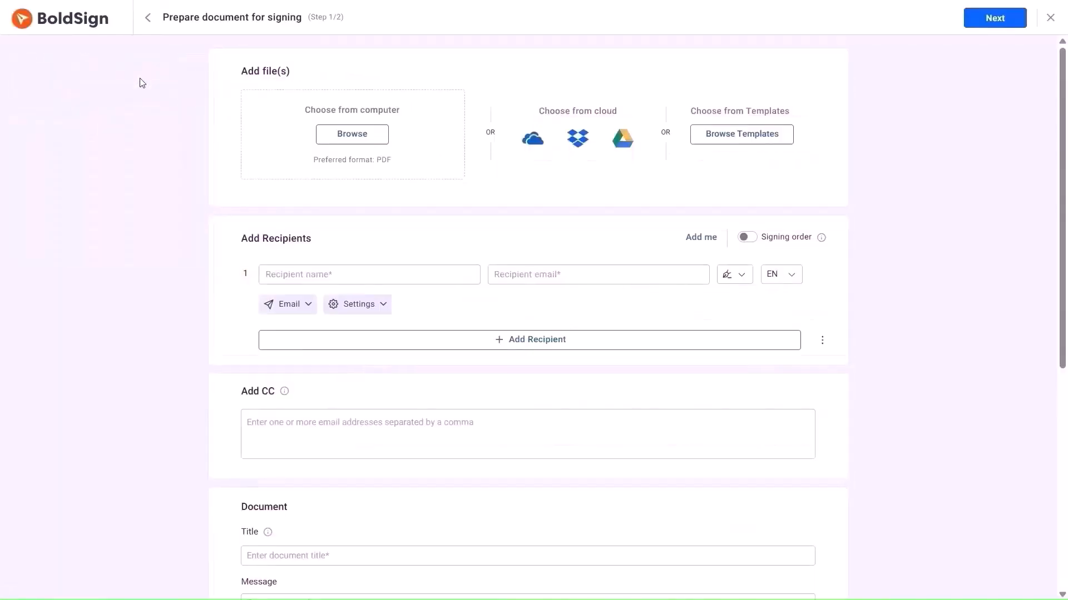
Upload the Non-Disclosure Agreement PDF from the computer
left_click(339, 139)
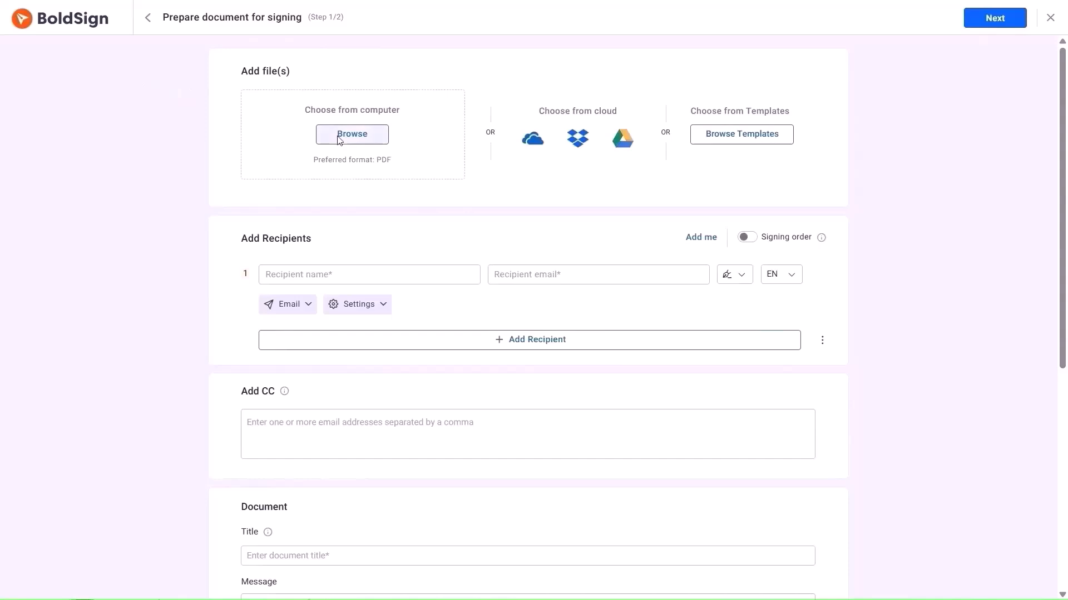
left_click(256, 112)
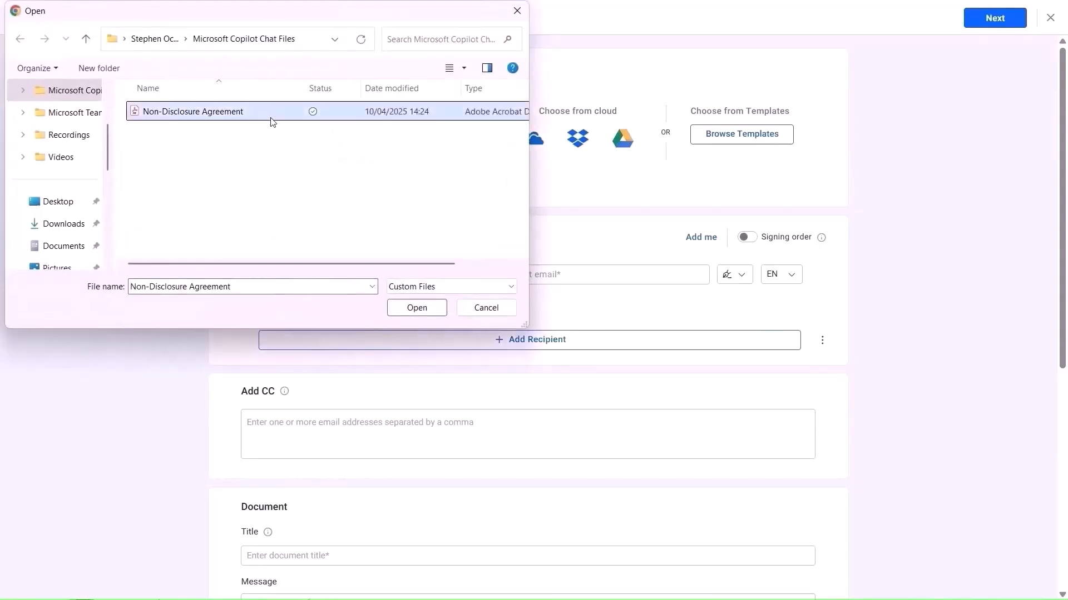
left_click(424, 312)
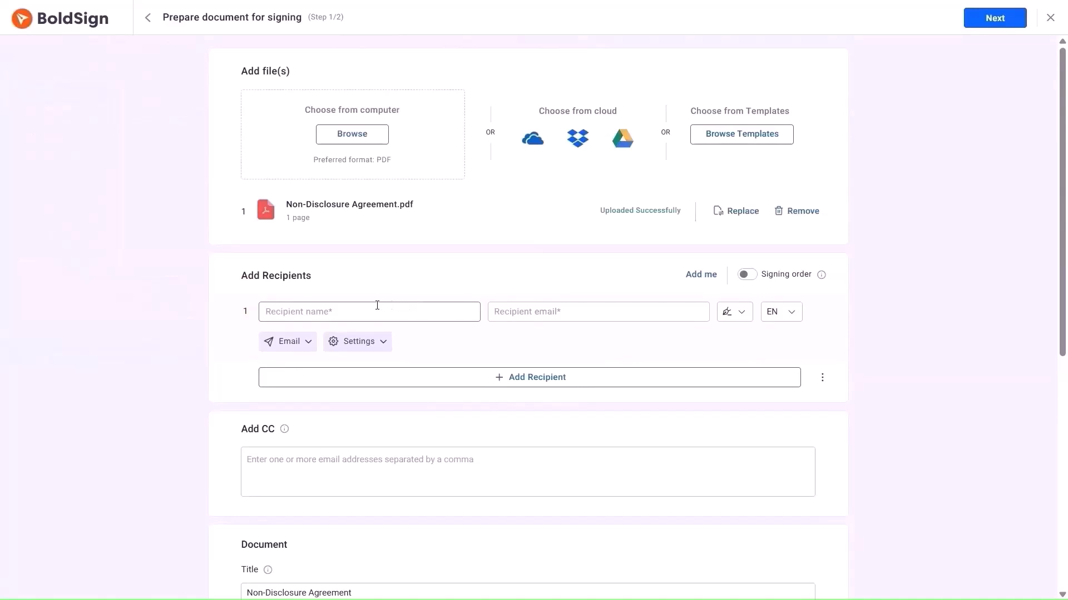
Add the recipient from saved contacts and require a qualified electronic signature
left_click(277, 314)
left_click(383, 344)
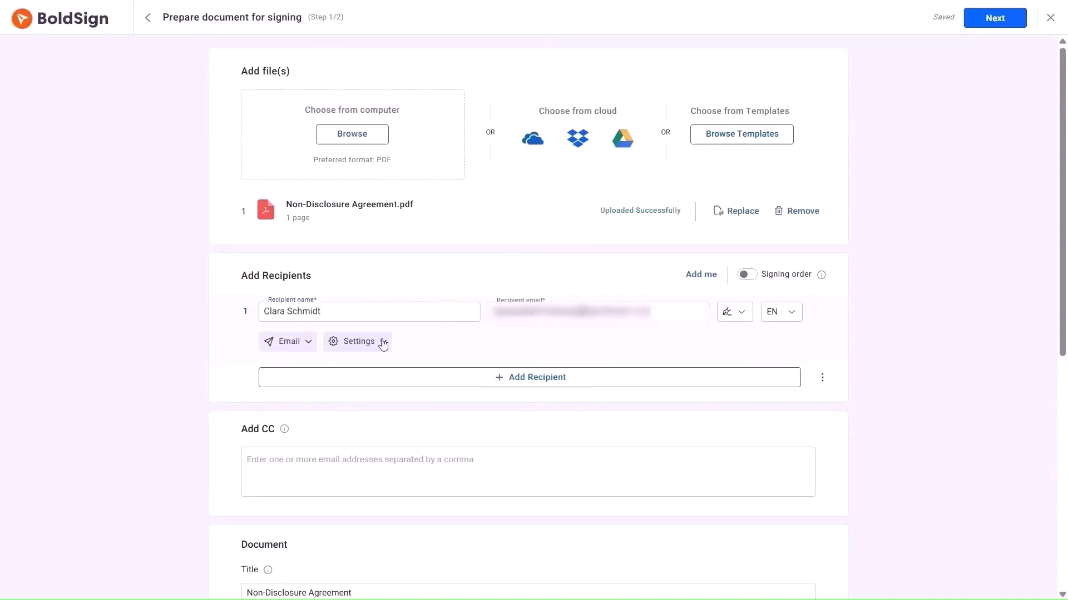
left_click(383, 345)
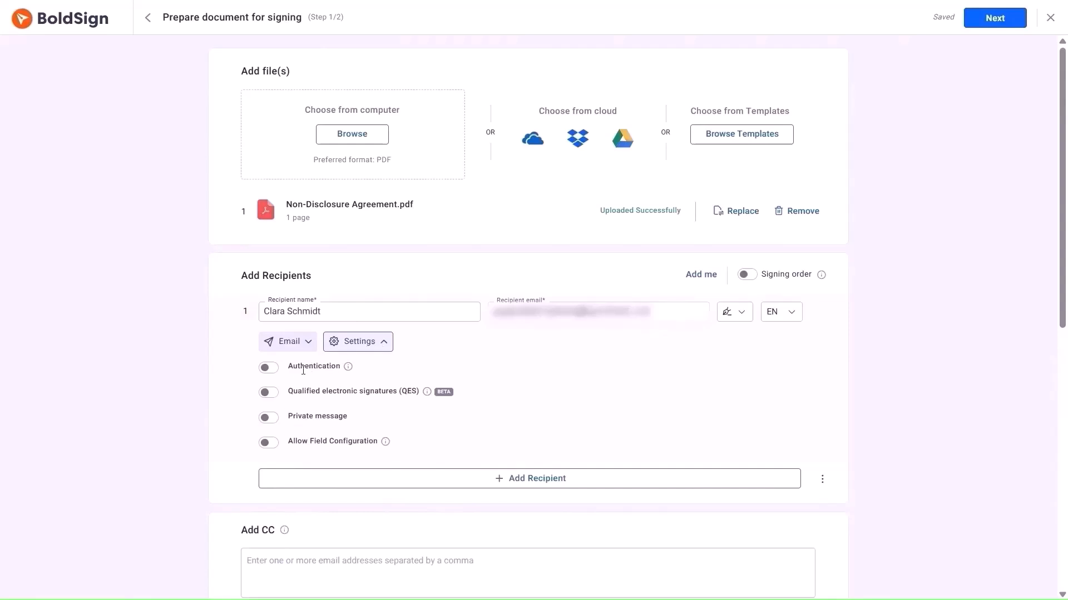
left_click(270, 393)
Add the message 'Please sign this document' and continue to field setup
scroll(275, 397, "down", 5)
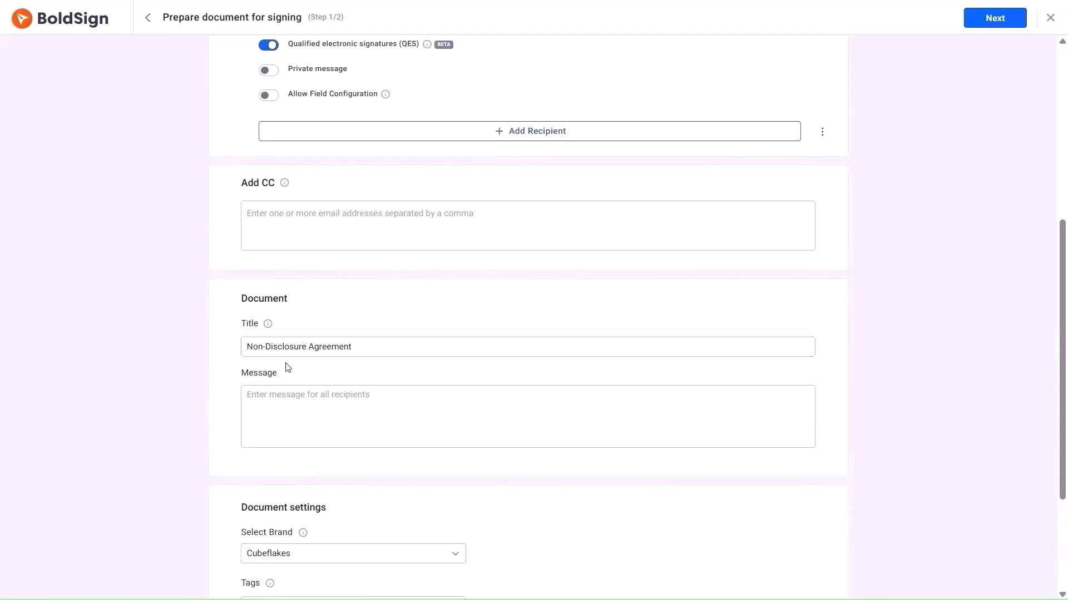
left_click(266, 395)
type("Please ")
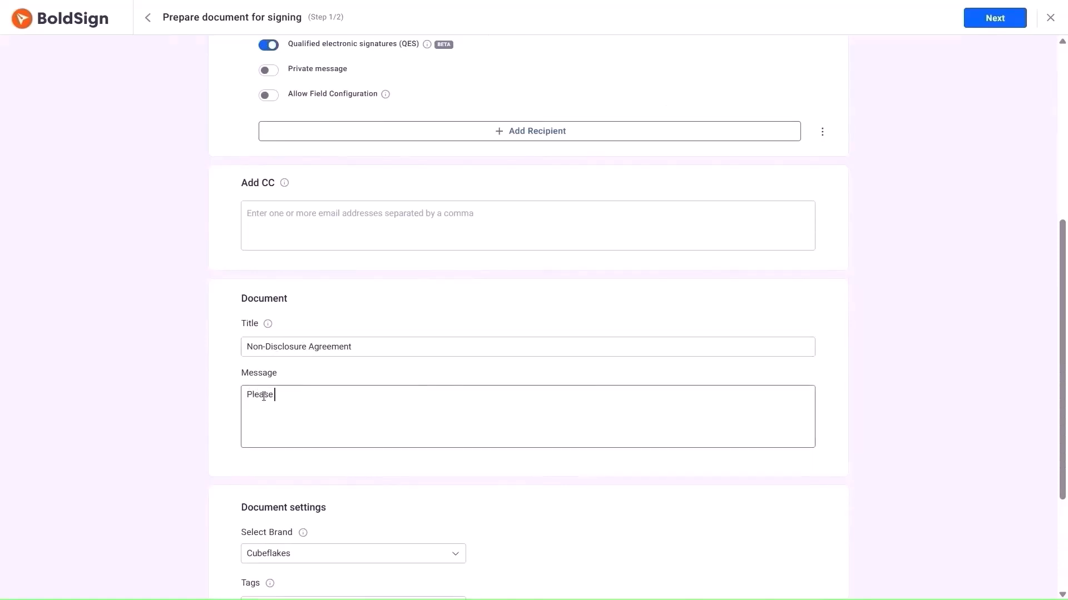
type("sign this document")
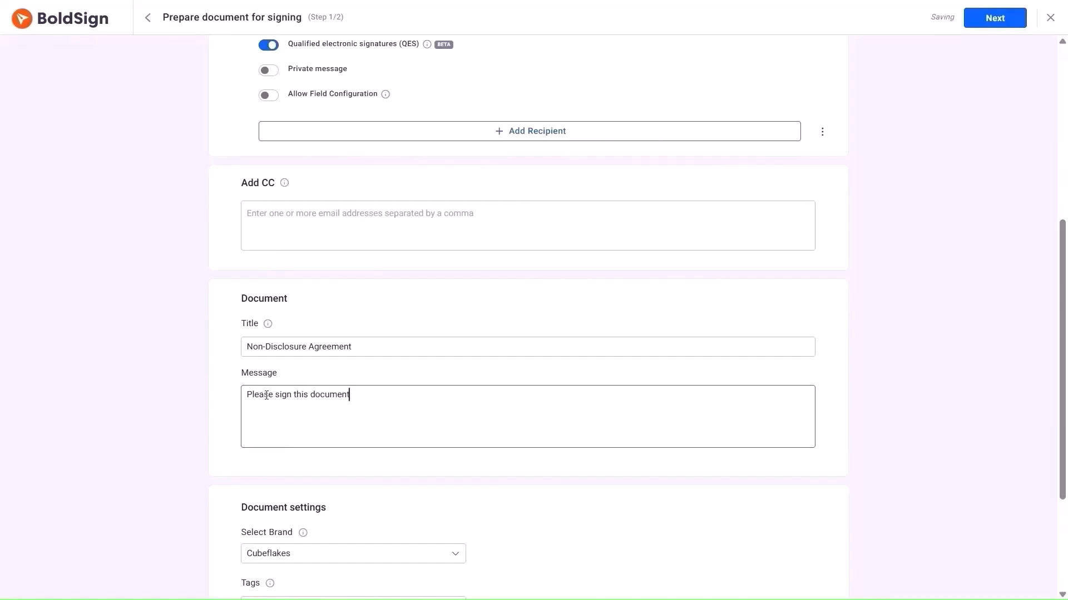
scroll(507, 339, "up", 3)
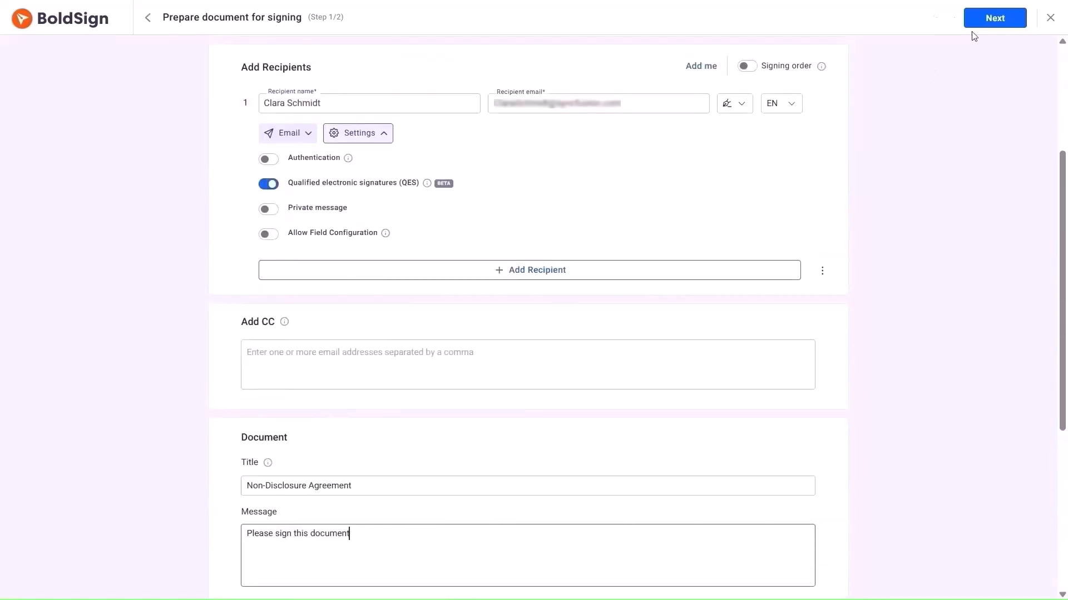
left_click(980, 19)
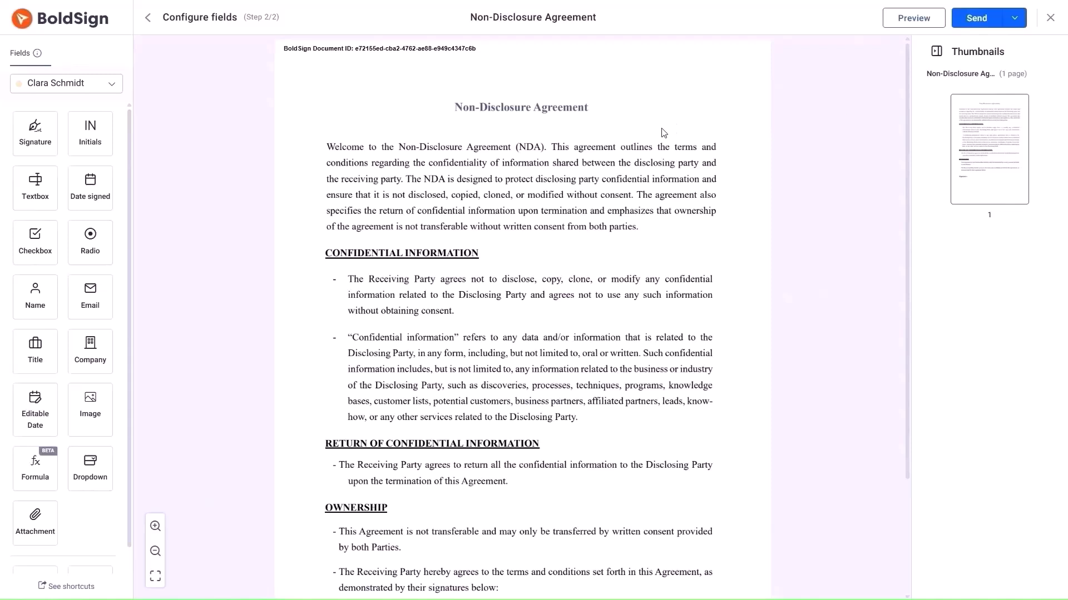
Place a field on the NDA, send it, and open it from the signature request email
scroll(663, 133, "down", 3)
mouse_move(43, 118)
left_mouse_down()
mouse_move(358, 350)
mouse_move(421, 497)
left_mouse_up()
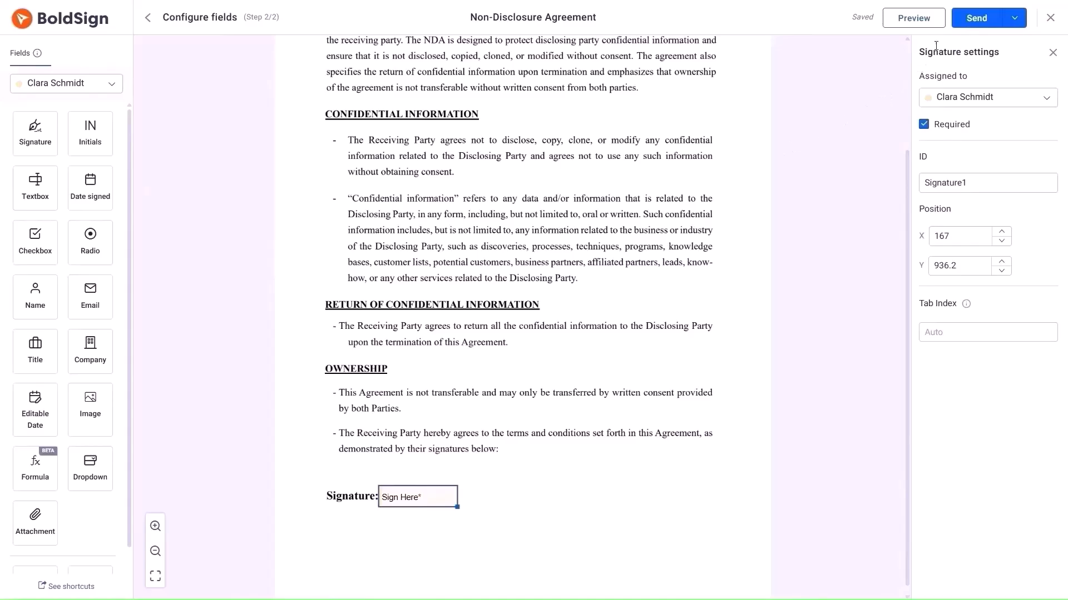
left_click(958, 18)
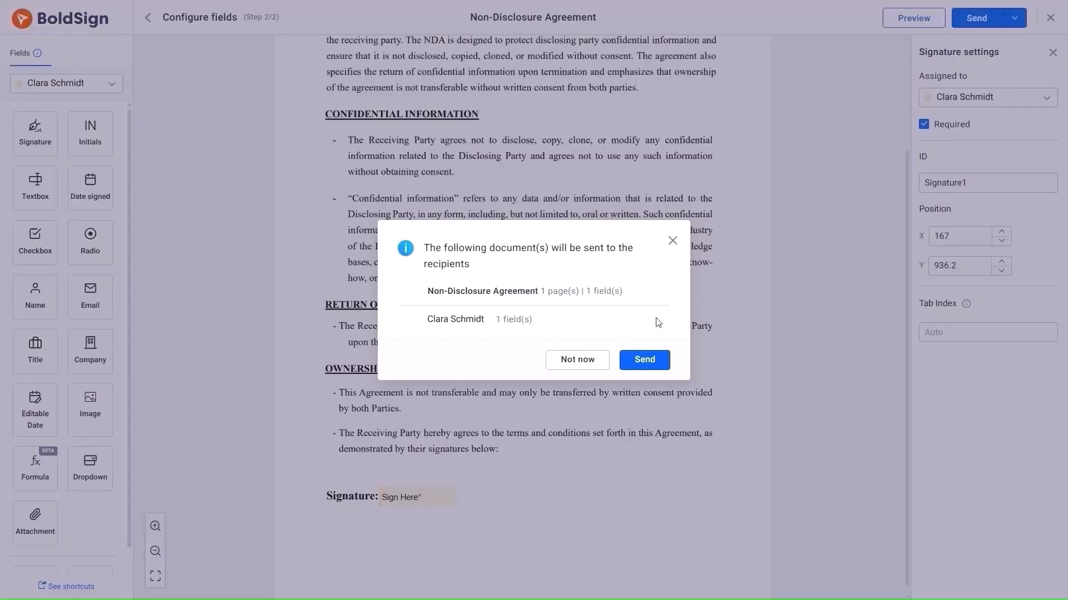
left_click(634, 367)
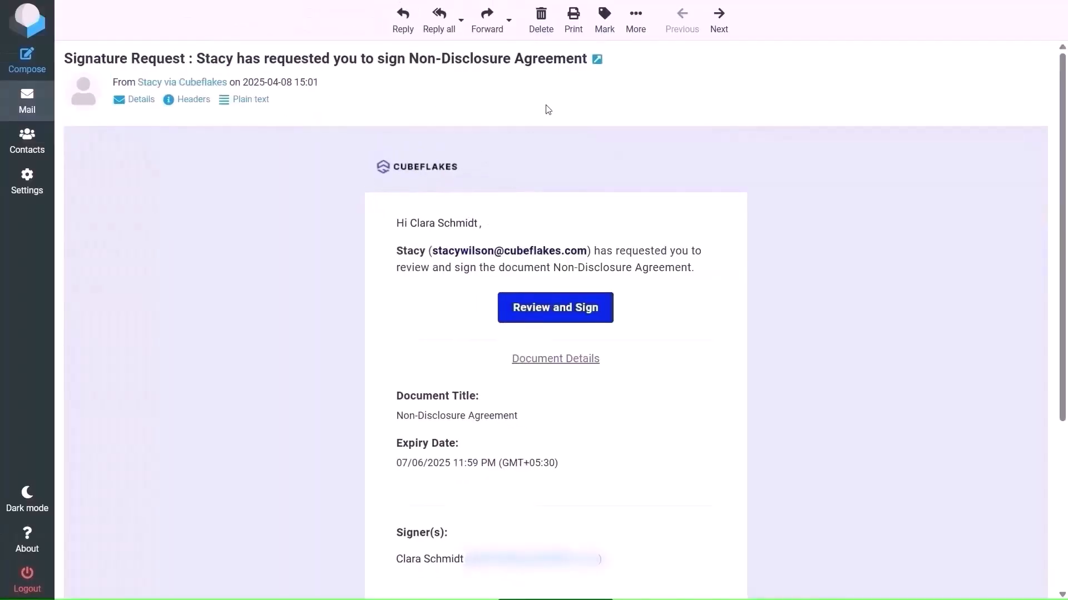
left_click(575, 303)
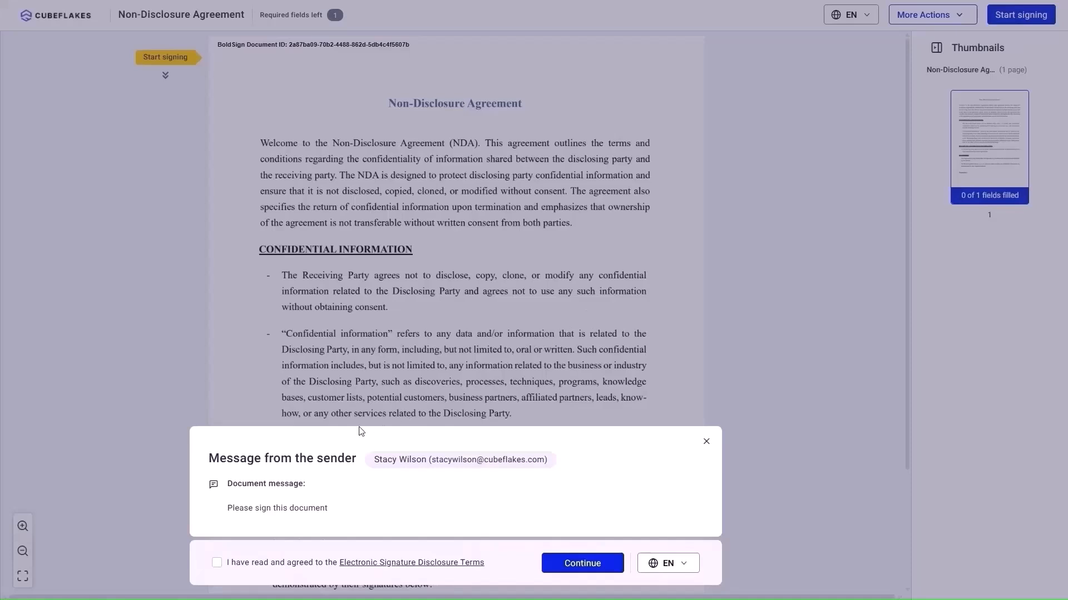
Accept the disclosure, sign with the bolder script style, and submit for QES verification
left_click(218, 562)
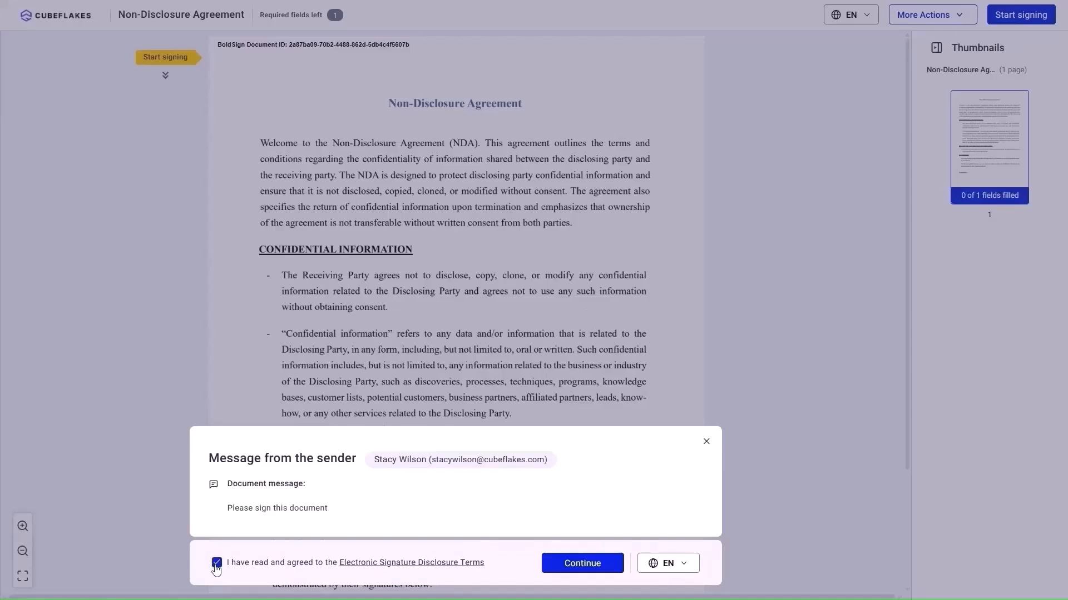
left_click(584, 563)
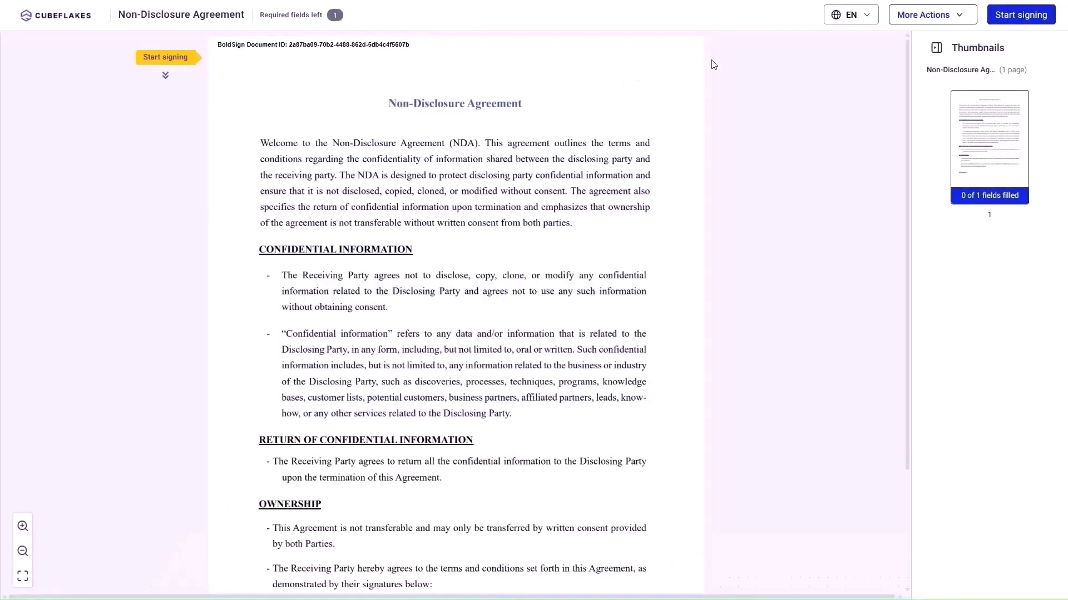
left_click(1021, 17)
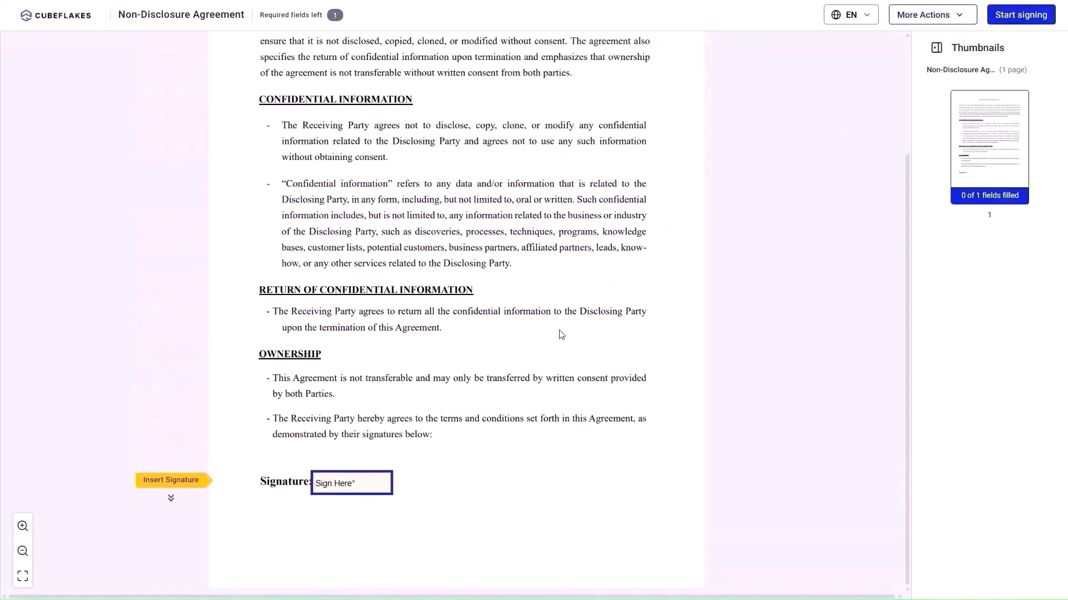
left_click(374, 485)
left_click(612, 292)
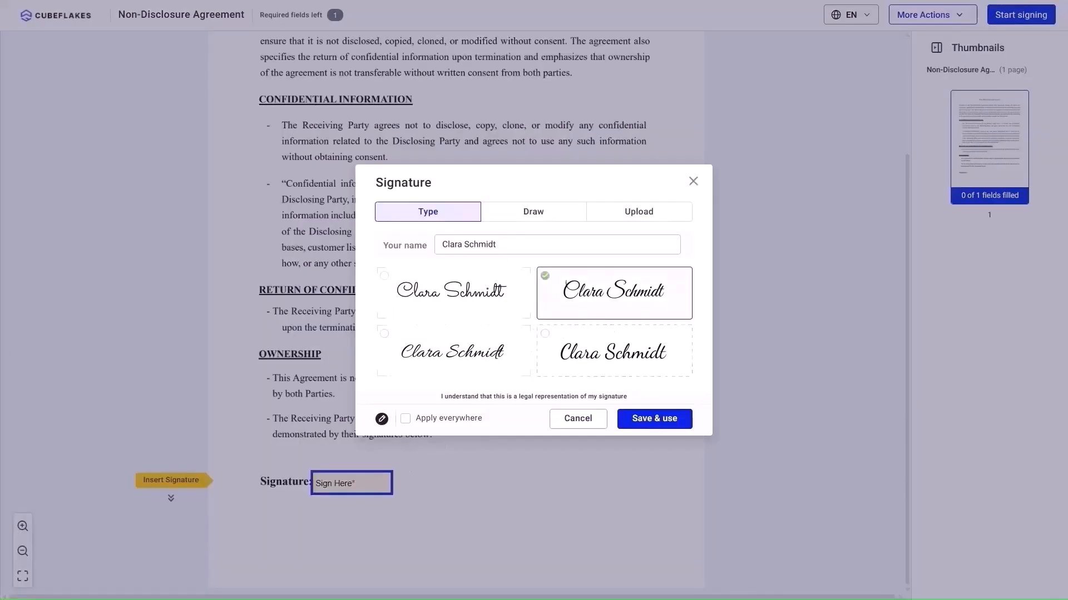
left_click(654, 420)
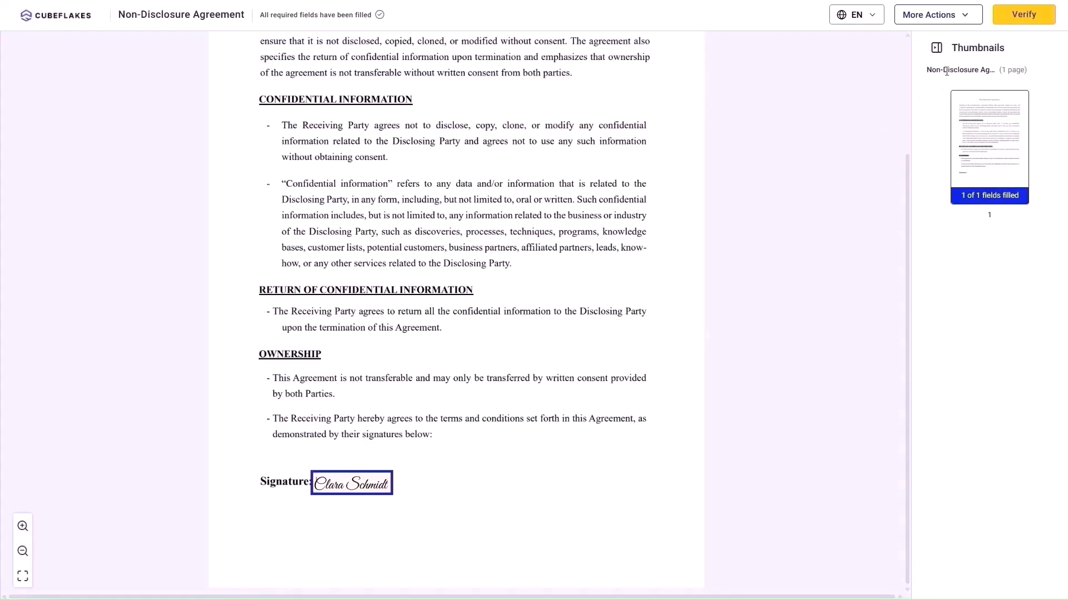
left_click(1024, 14)
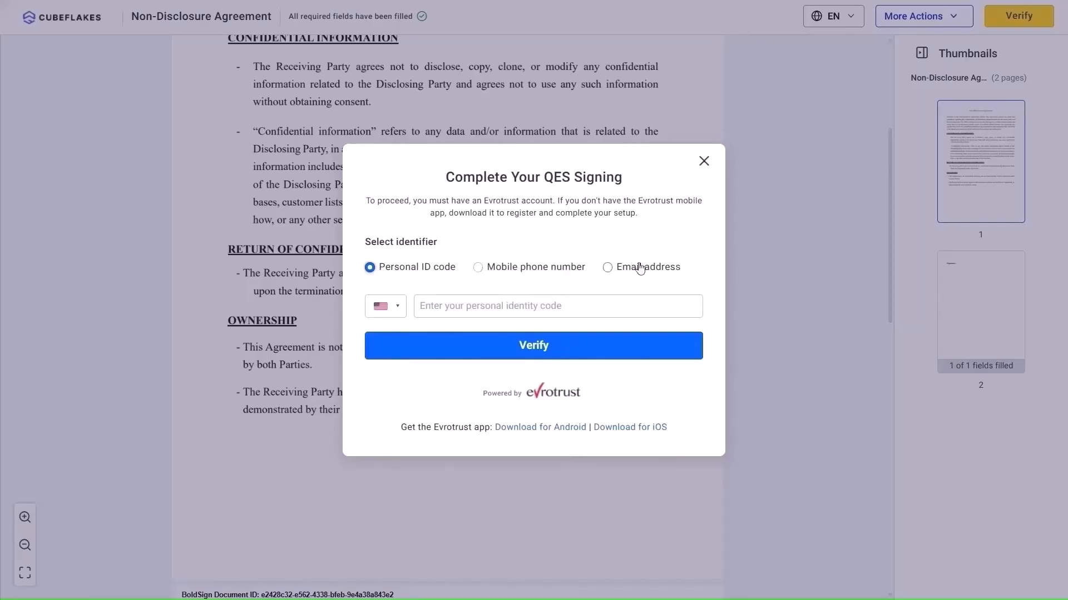
Use Email address as the signer identifier and send the verification request to Evrotrust
left_click(607, 267)
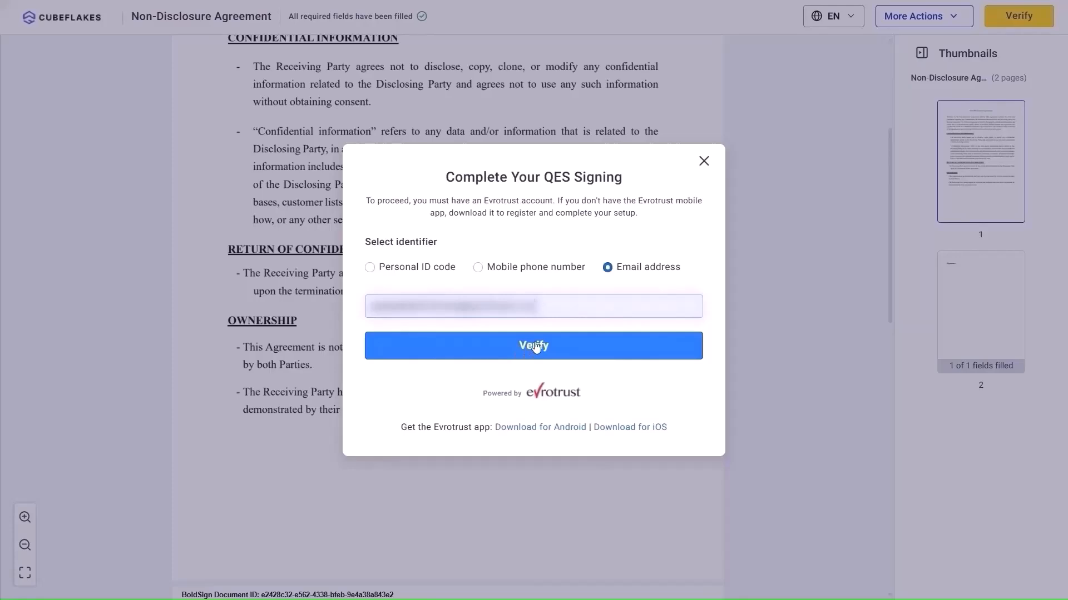
left_click(521, 347)
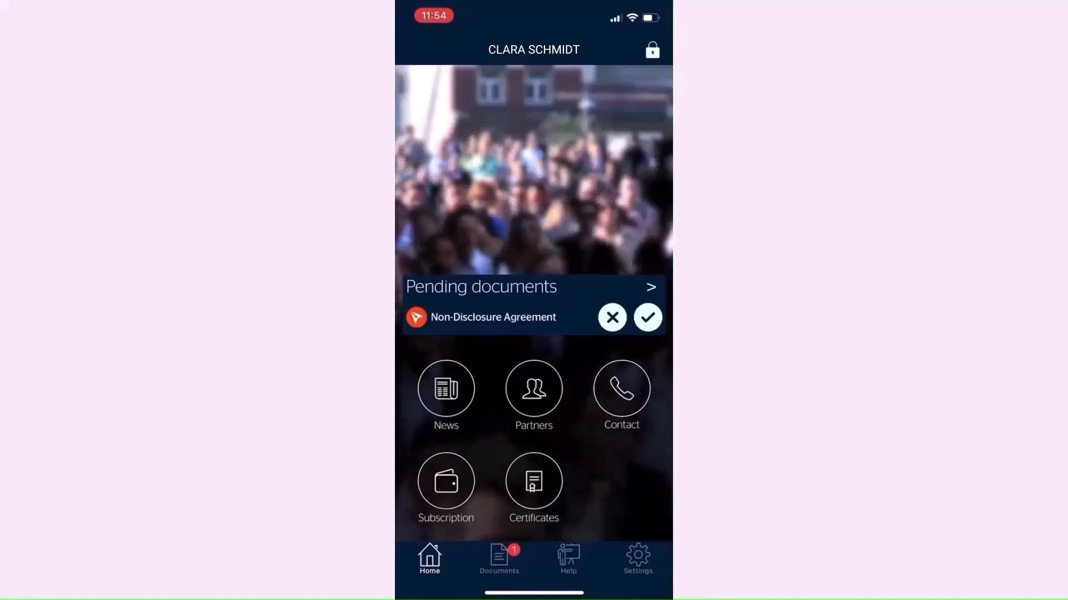
Open the pending Non-Disclosure Agreement in Evrotrust and sign it with the PIN
left_click(499, 558)
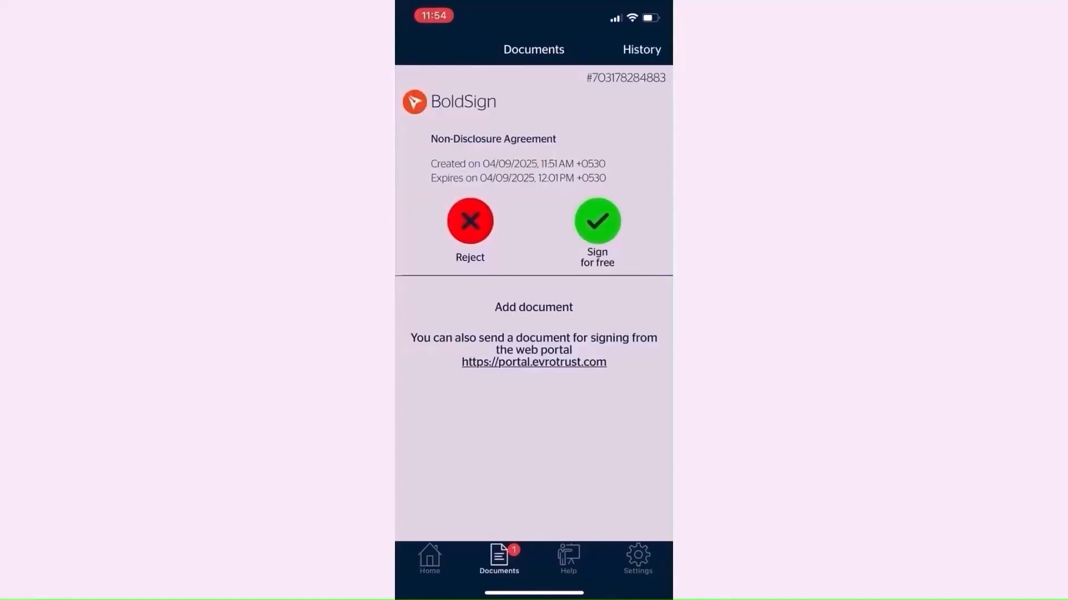
left_click(597, 221)
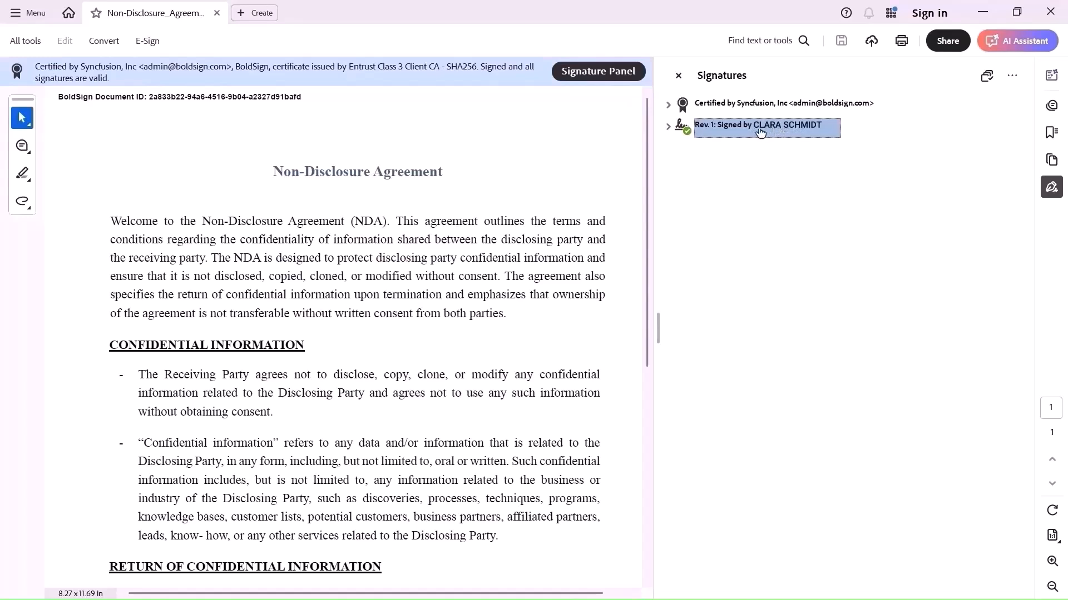
Expand signature validity and Signature Details, reviewing EU Trusted Lists, QES statement and EvroTrust field
left_click(669, 127)
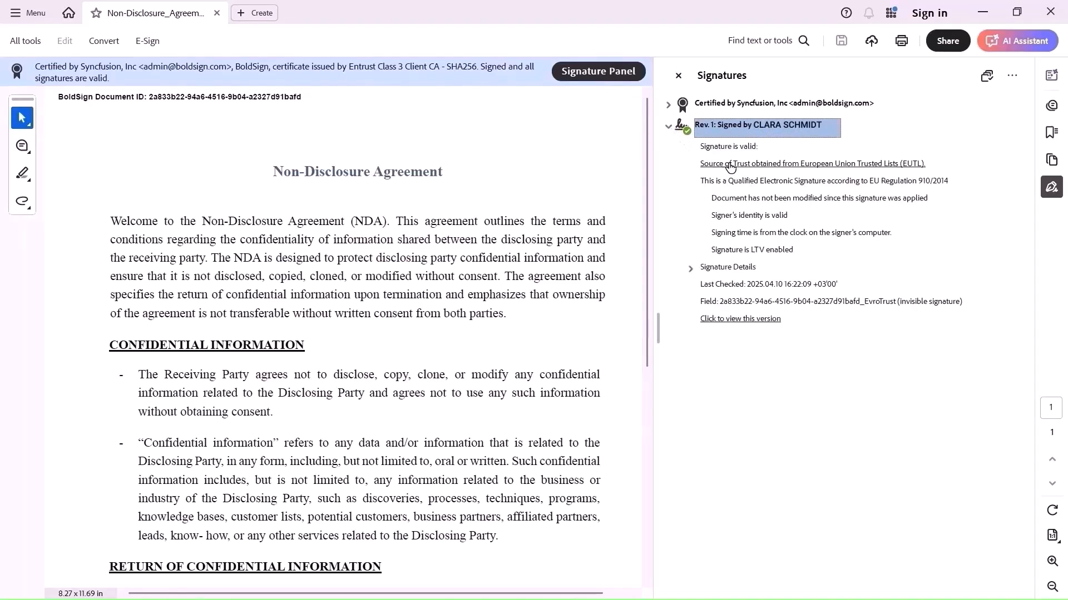
left_click(822, 165)
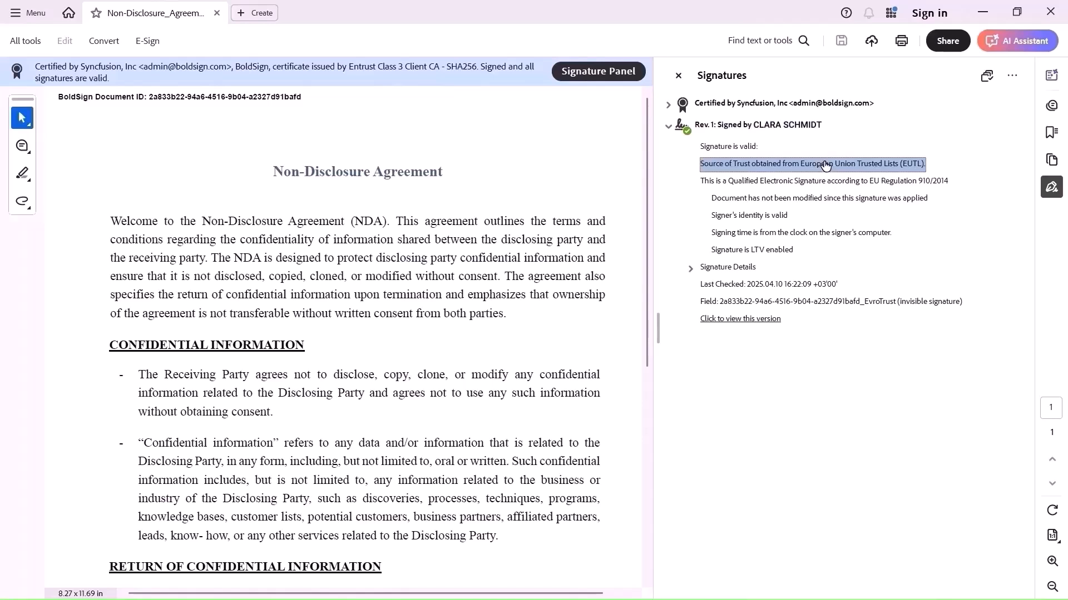
left_click(938, 182)
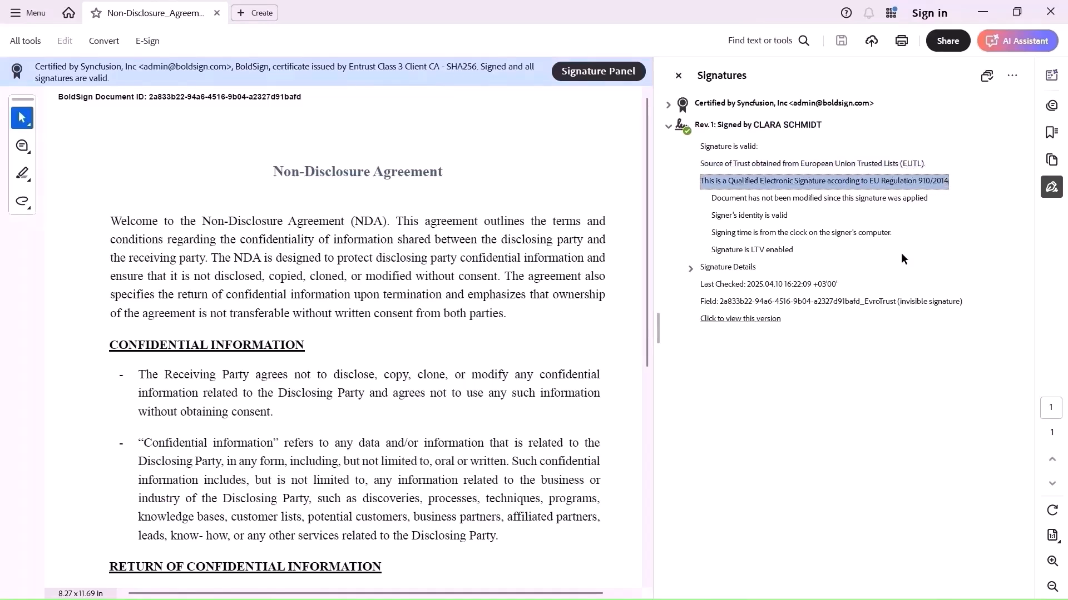
left_click(691, 269)
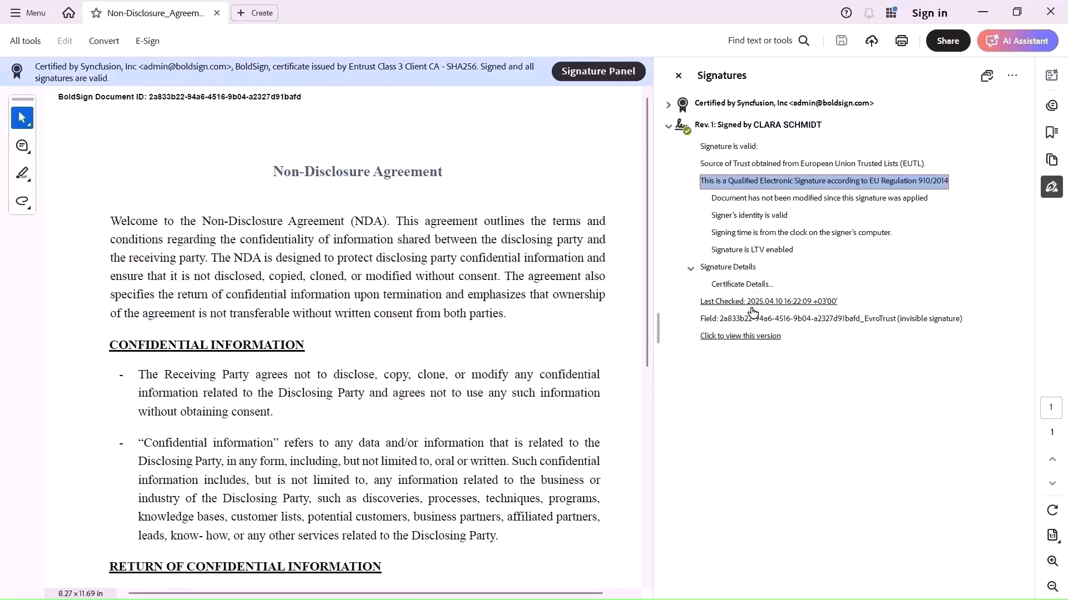
left_click(844, 325)
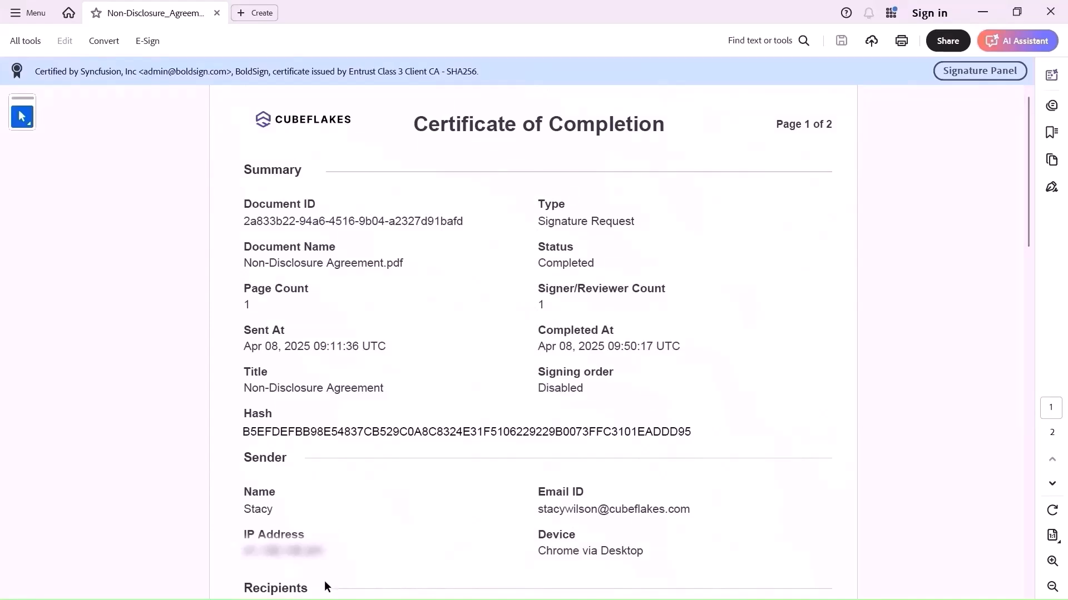
Scroll to the page 2 audit trail listing Sent, Viewed, QES completed and Completed
scroll(325, 581, "down", 15)
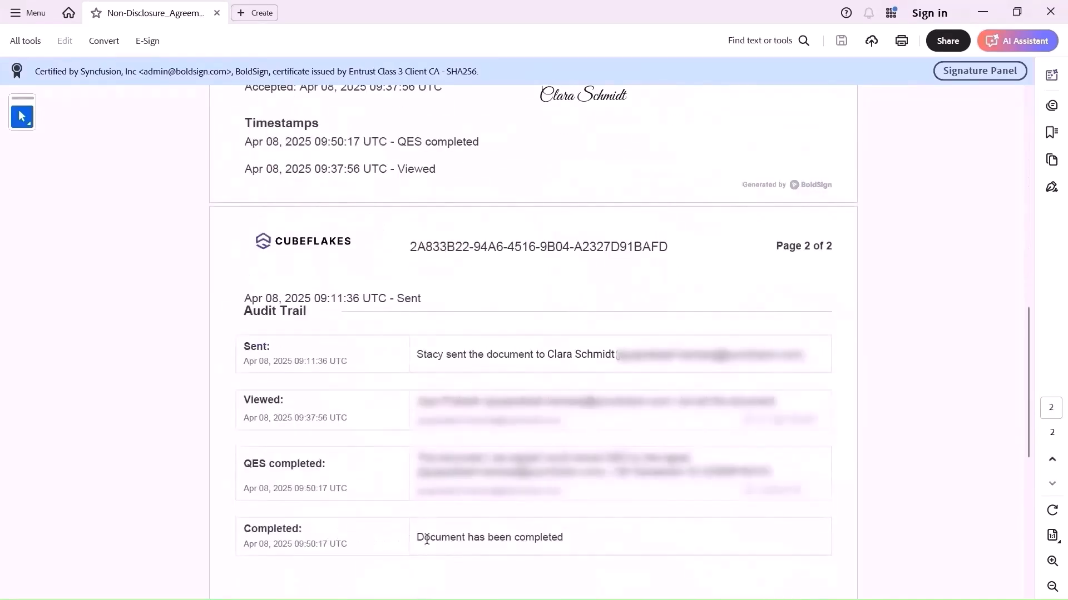